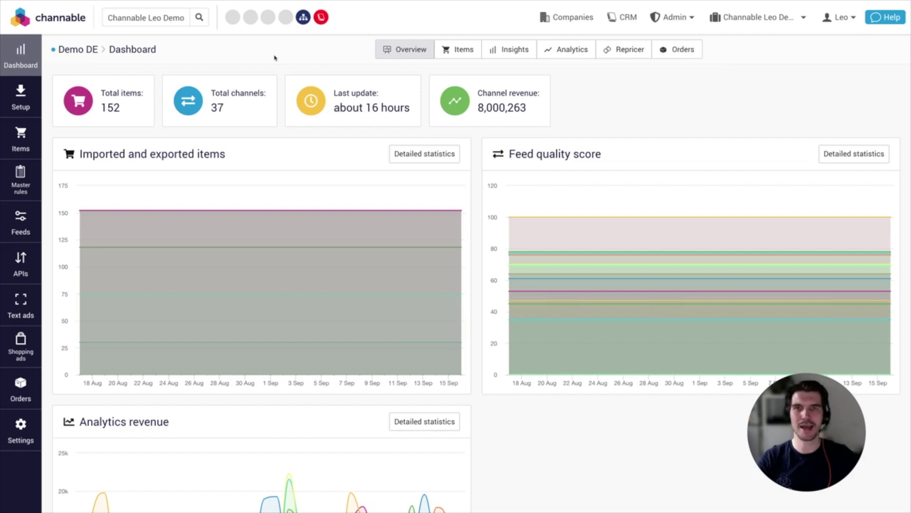
Step: Create a Performance max shopping-ads generator 'Test Pmax' on the first Google Ads connection with Merchant ID 12345
left_click(15, 341)
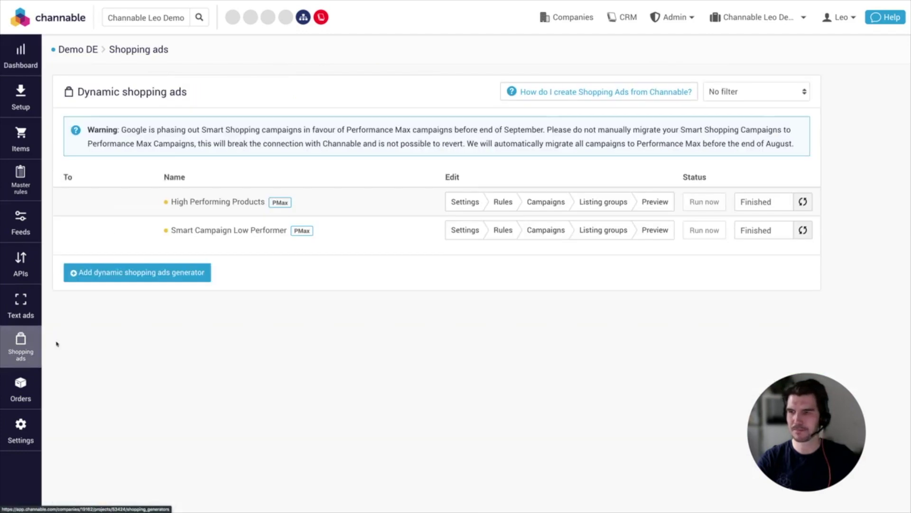
left_click(126, 275)
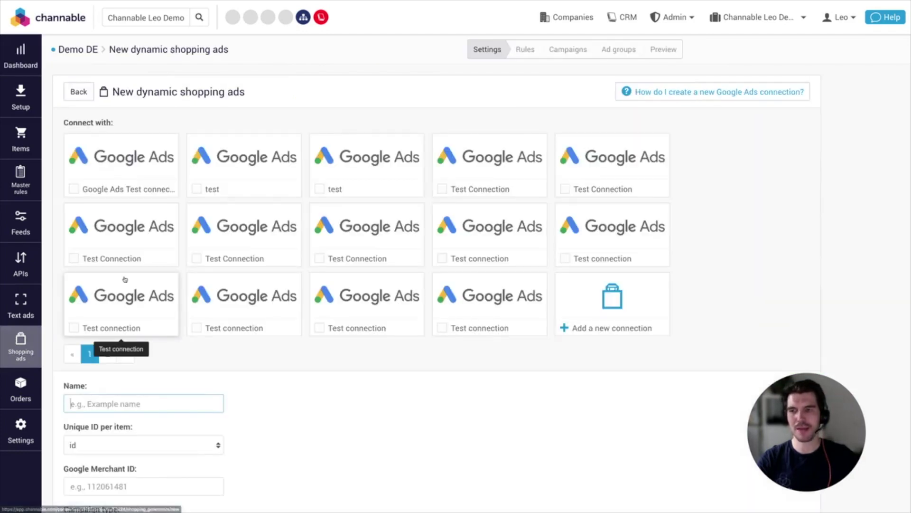
left_click(129, 181)
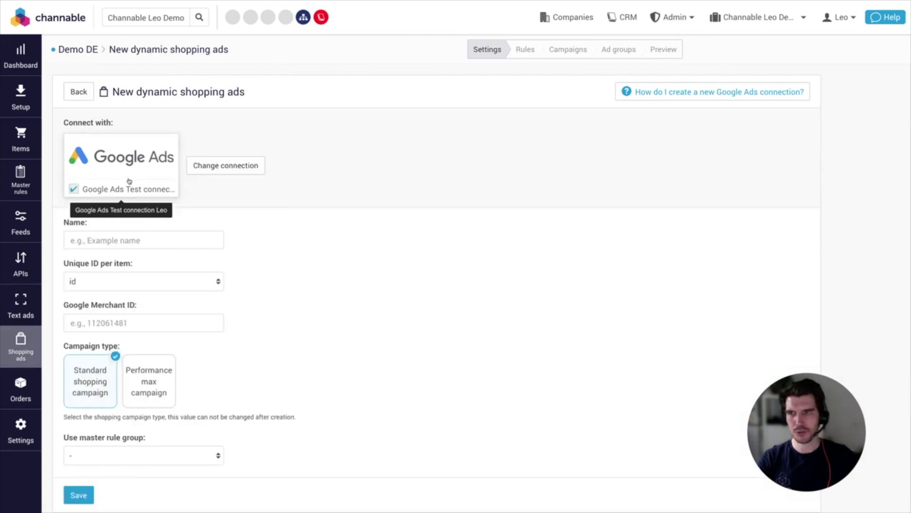
left_click(116, 240)
type("Test Pmax")
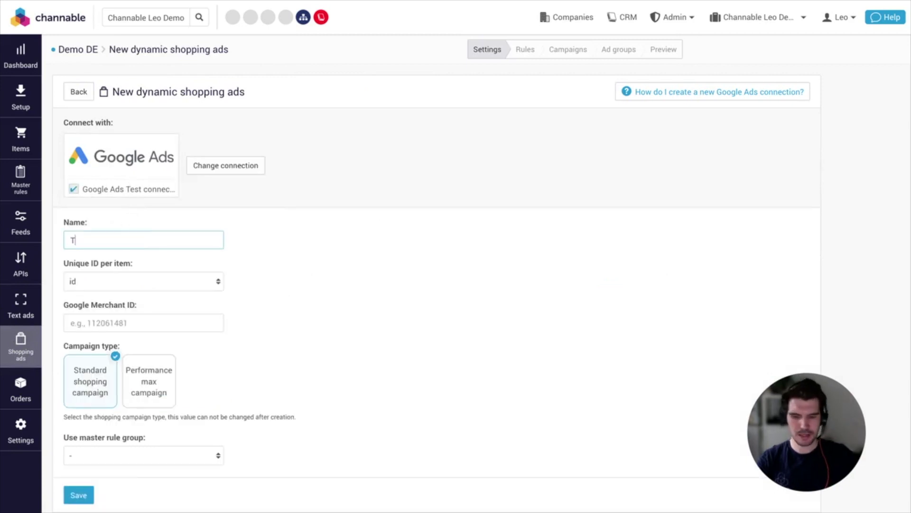
left_click(117, 319)
type("12345")
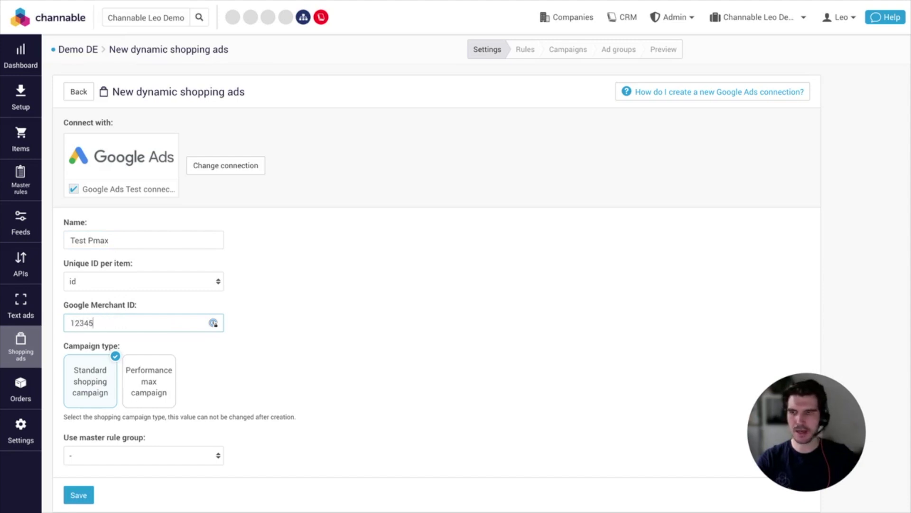
scroll(124, 424, "down", 1)
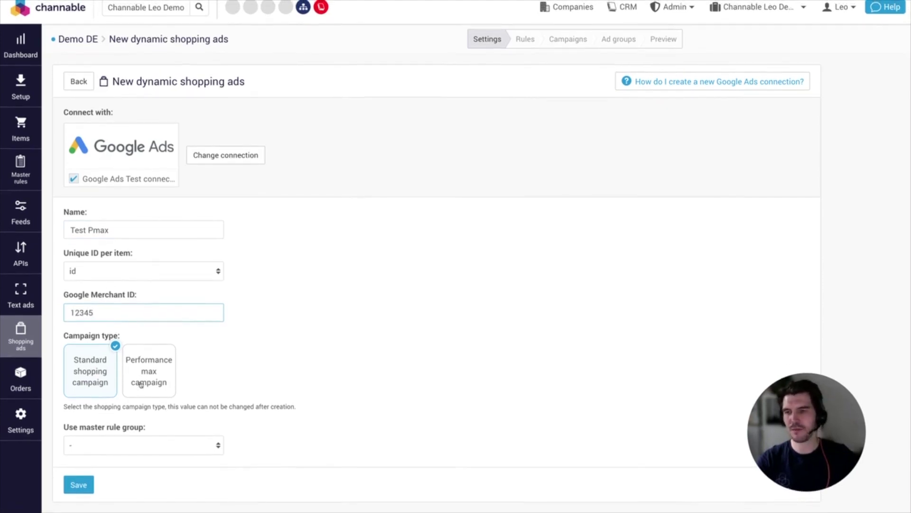
left_click(154, 371)
left_click(80, 487)
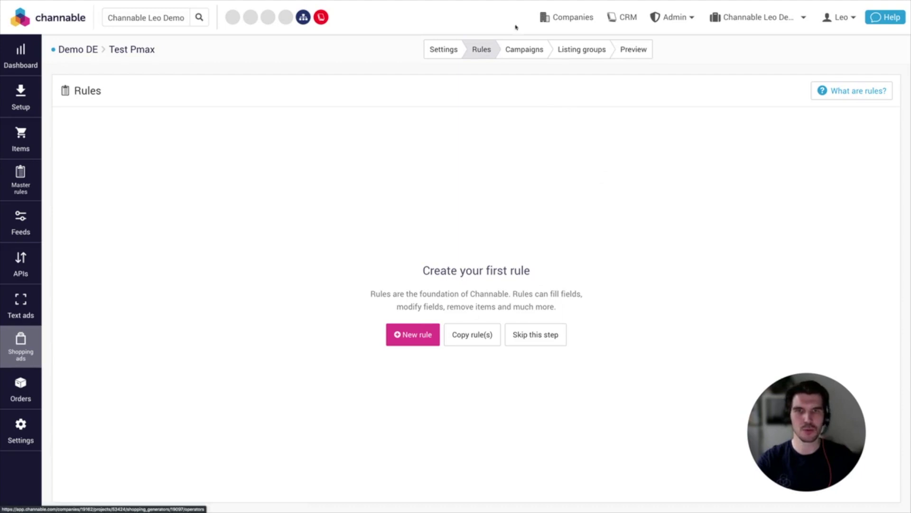
Step: Skip the Rules step of Test Pmax and continue to campaign setup
left_click(523, 50)
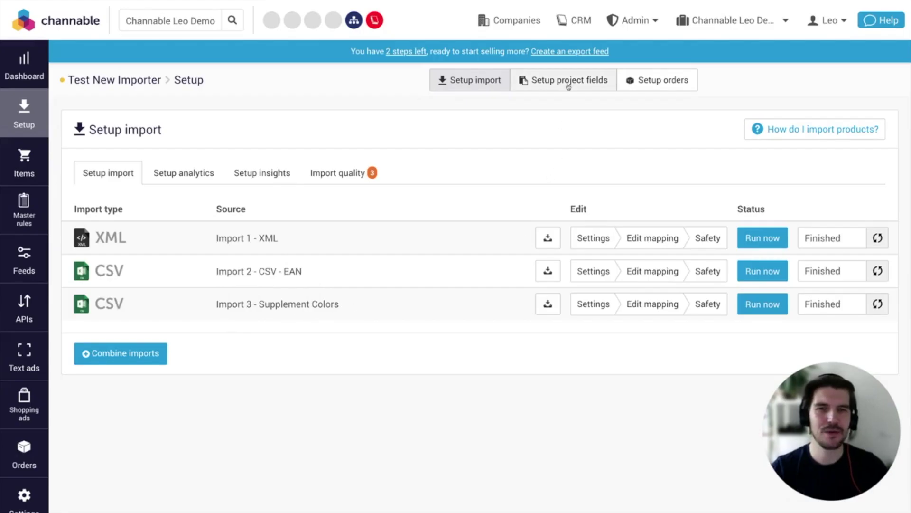
Step: Scroll through the importer's project fields and open the Import 2 - CSV - EAN mapping for ean
left_click(568, 85)
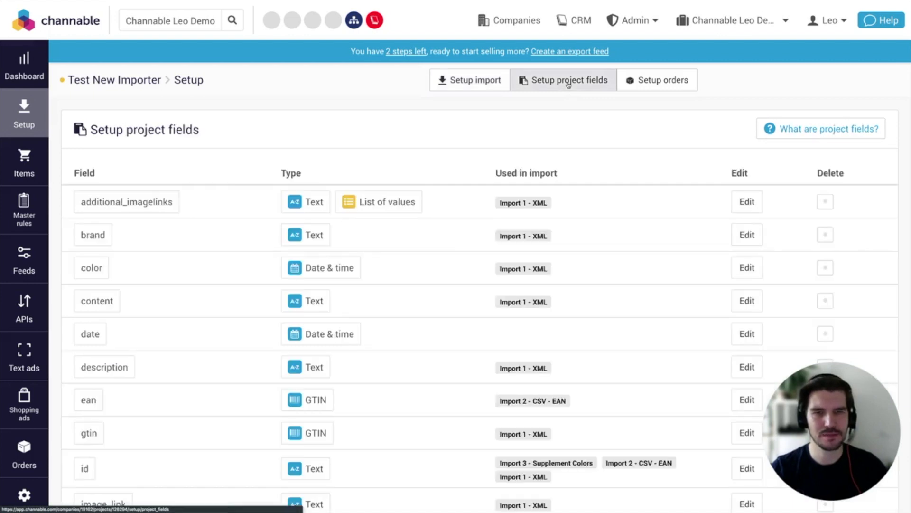
scroll(595, 203, "down", 1)
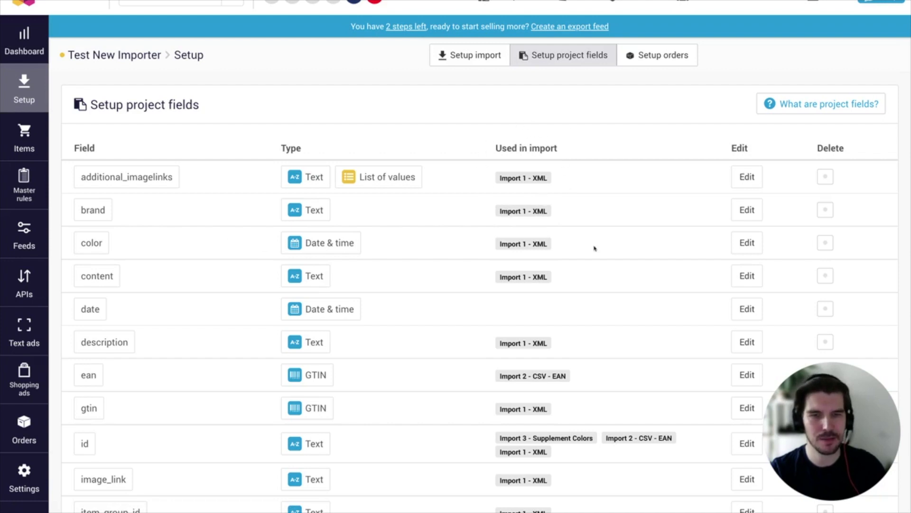
scroll(595, 247, "down", 2)
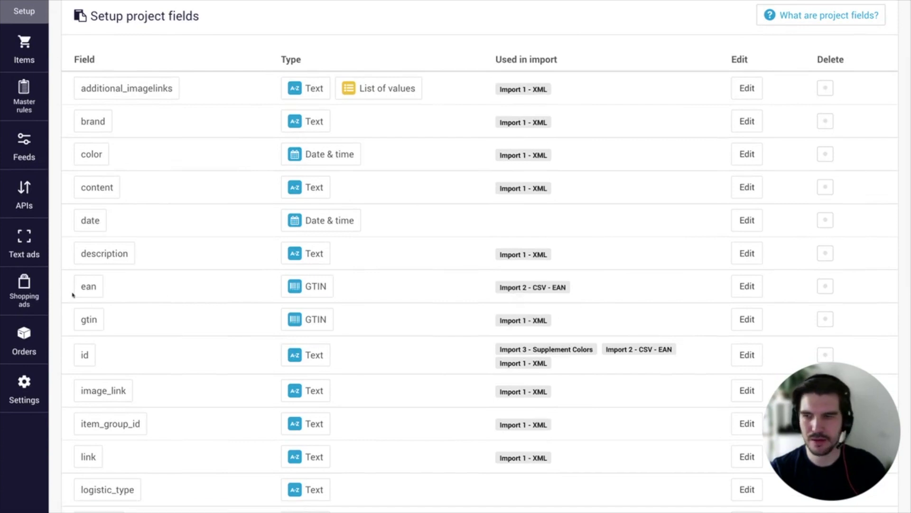
left_click(534, 288)
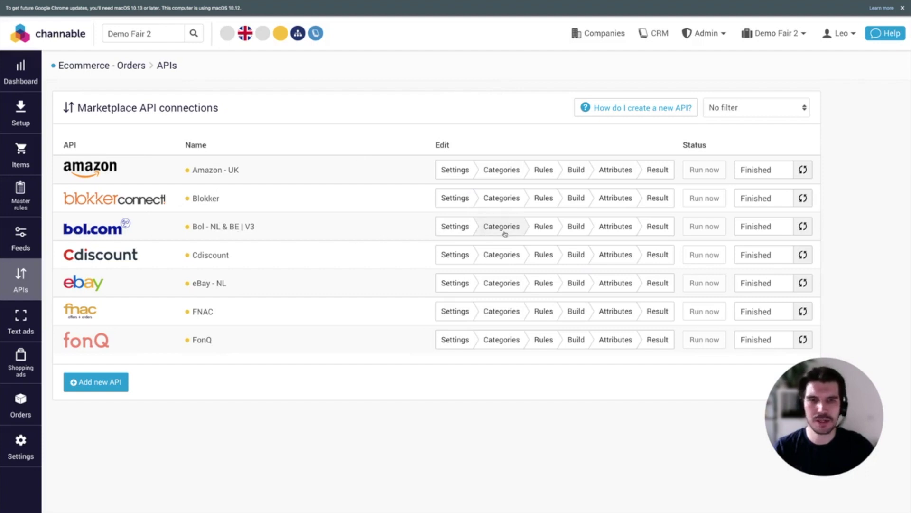
Step: Filter the Bol - NL & BE | V3 reprice rule's selected items to offline products, then open Chelsea Tee
left_click(544, 227)
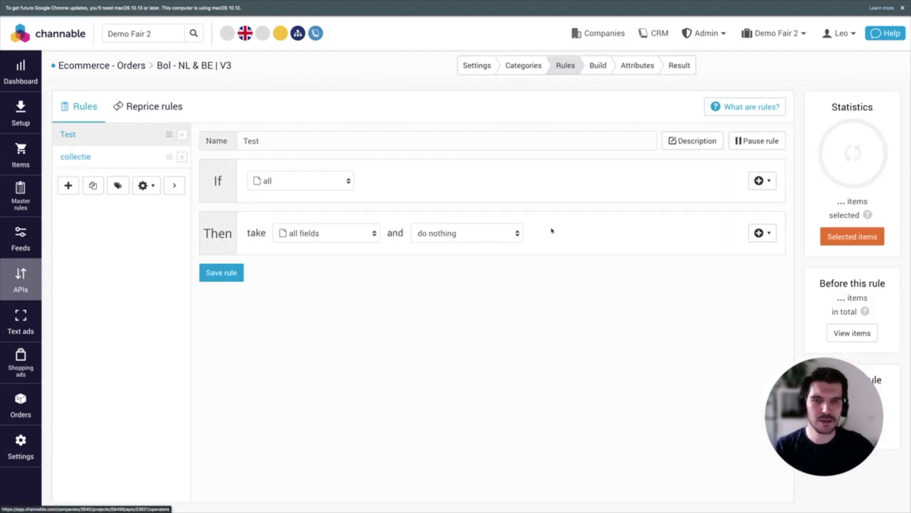
left_click(157, 110)
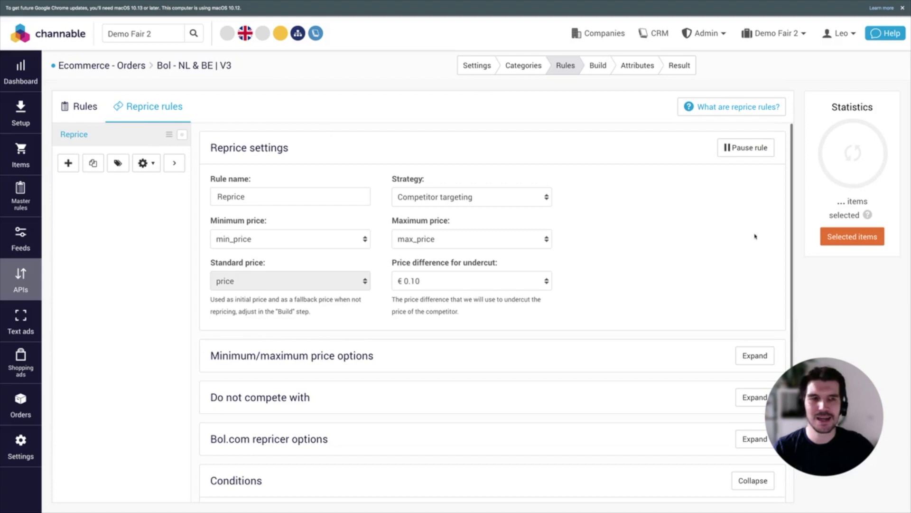
left_click(850, 242)
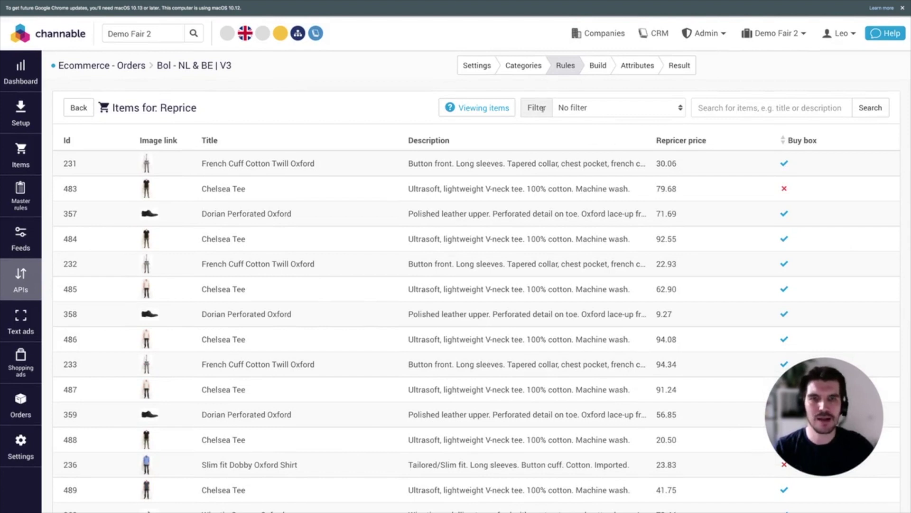
left_click(590, 116)
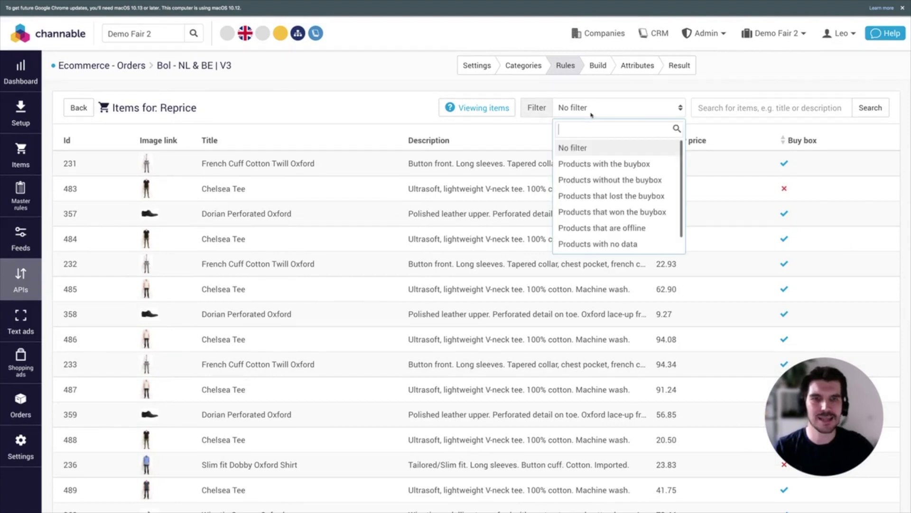
scroll(606, 205, "down", 1)
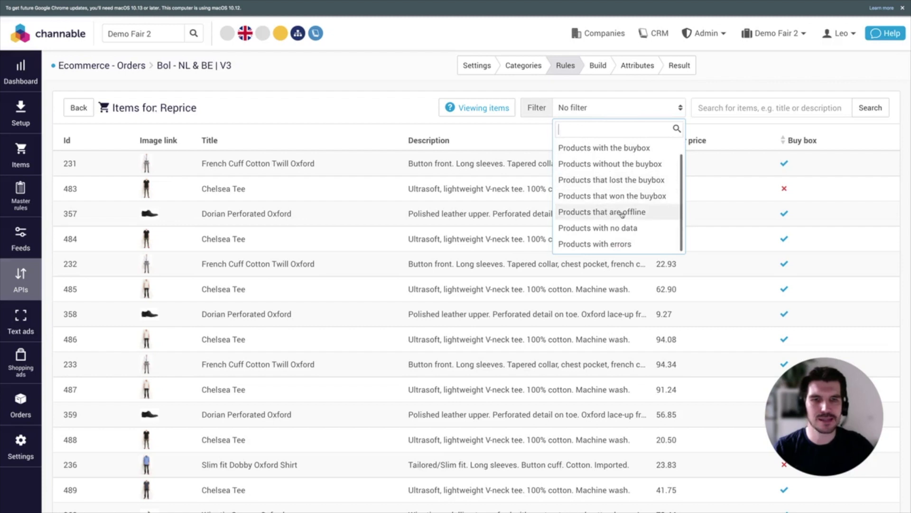
left_click(621, 212)
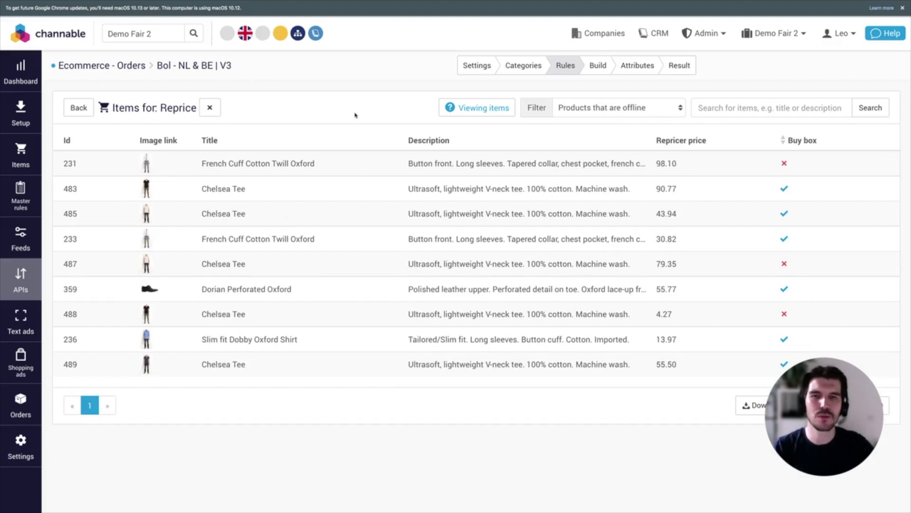
left_click(433, 194)
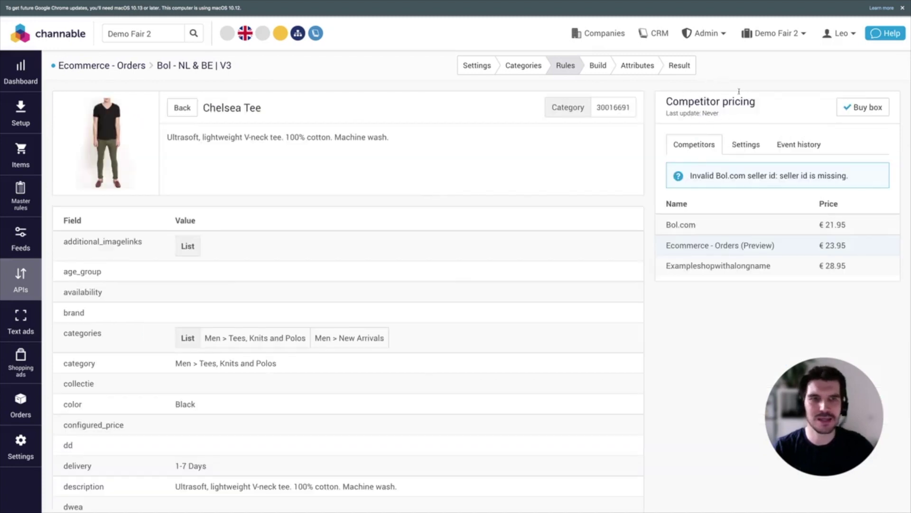
Step: Show Chelsea Tee's competitor pricing event history and scroll through its buy box and price events
left_click(800, 149)
left_click_drag(823, 391, 560, 293)
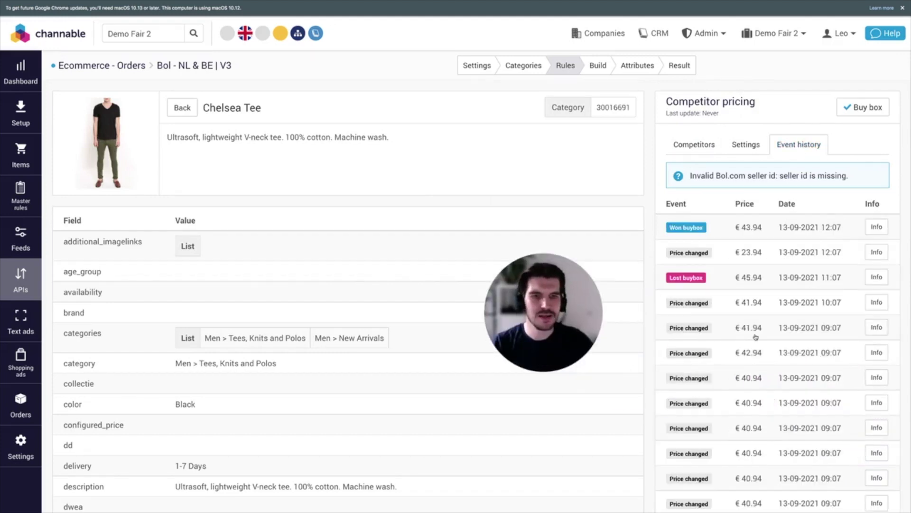
scroll(755, 337, "down", 10)
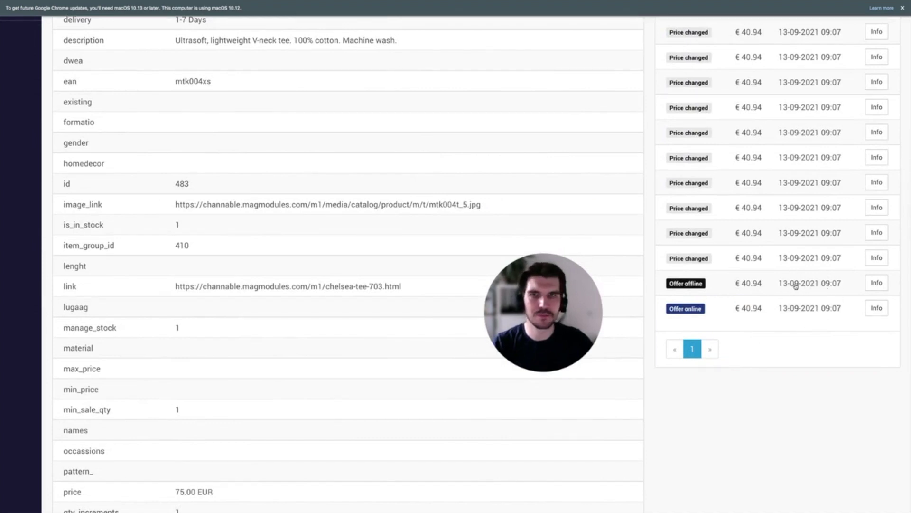
scroll(793, 283, "up", 10)
Step: Return to the reprice rule and set the Bol.com price star rating to Min. 5 price stars
left_click(183, 96)
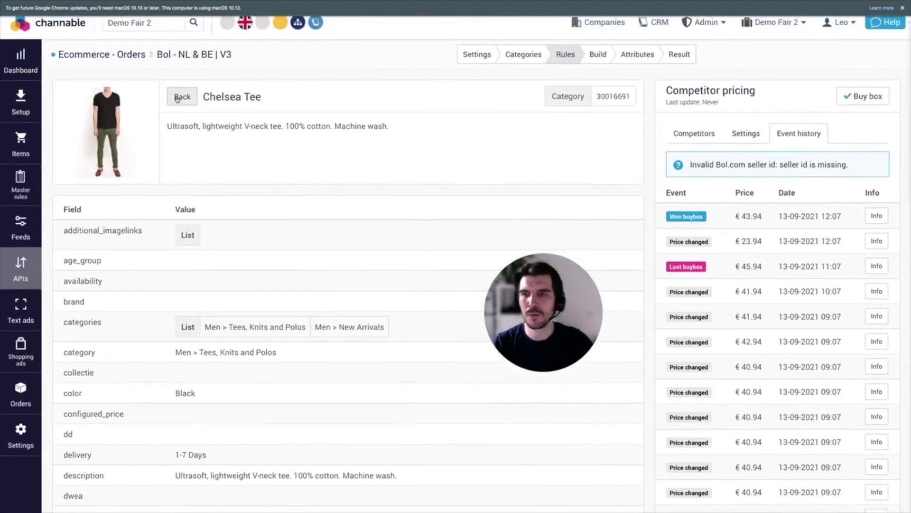
left_click(87, 108)
left_click_drag(579, 313, 876, 404)
scroll(476, 321, "down", 3)
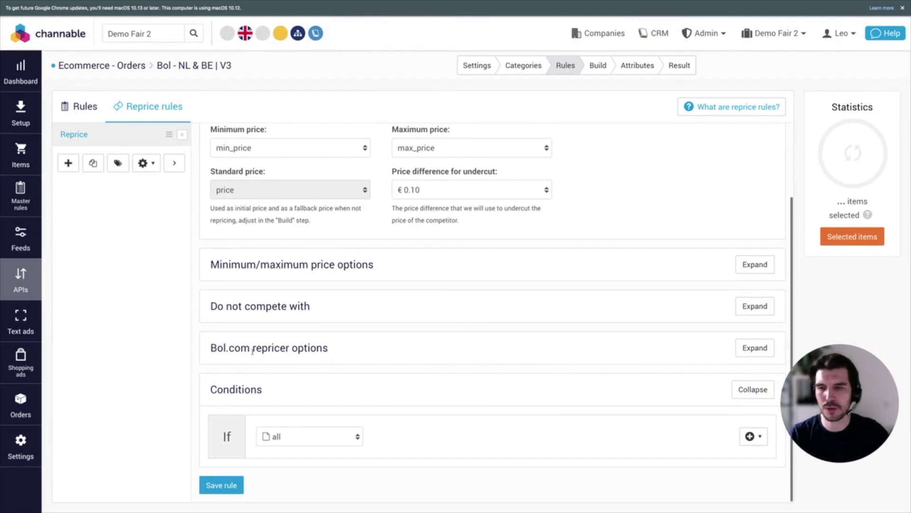
left_click(753, 349)
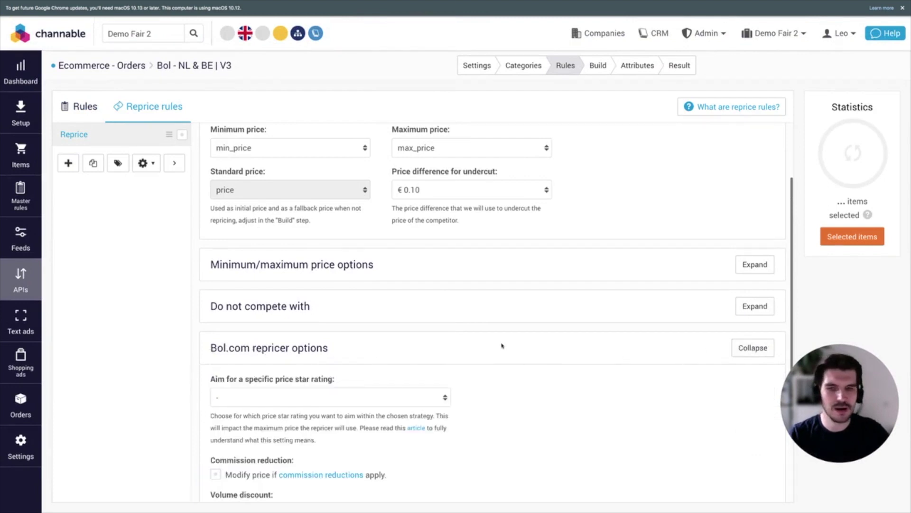
scroll(503, 346, "down", 5)
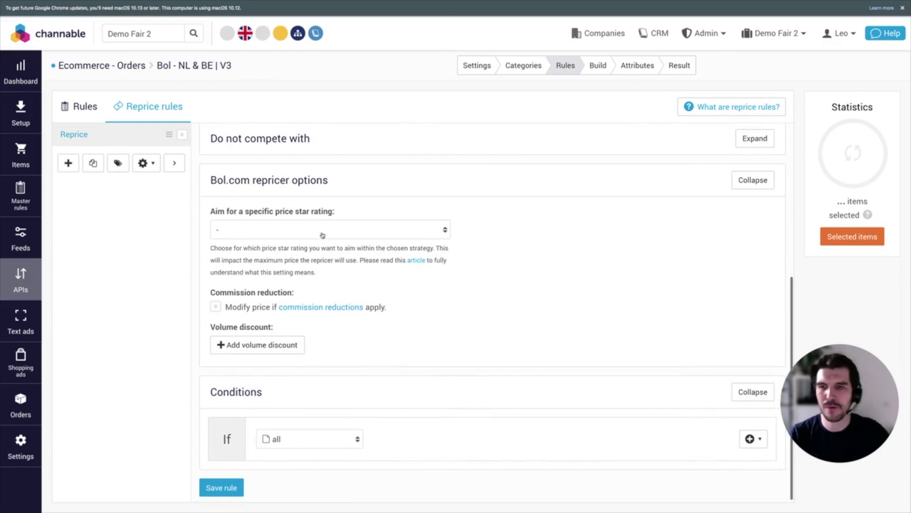
left_click(322, 235)
left_click(262, 333)
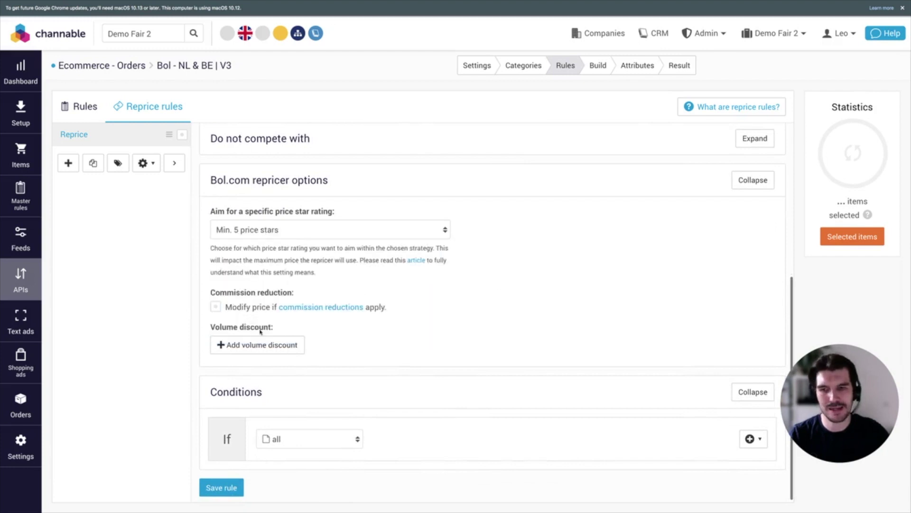